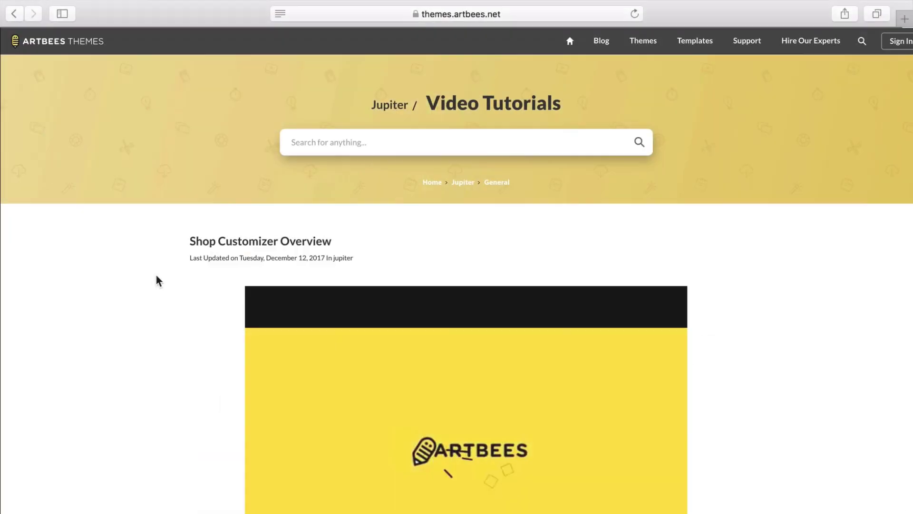
Launch the Customizer from the admin bar on the Jupiter Video Site shop page
scroll(157, 276, down, 5)
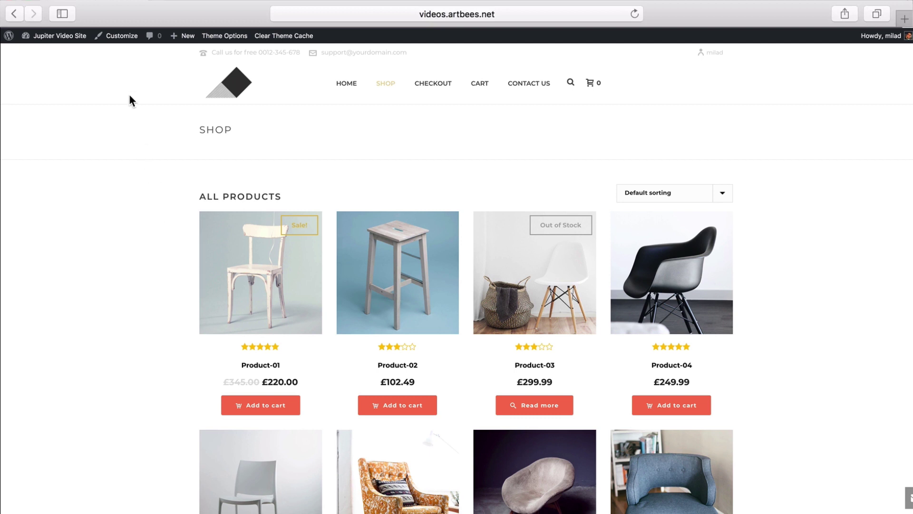
click(120, 42)
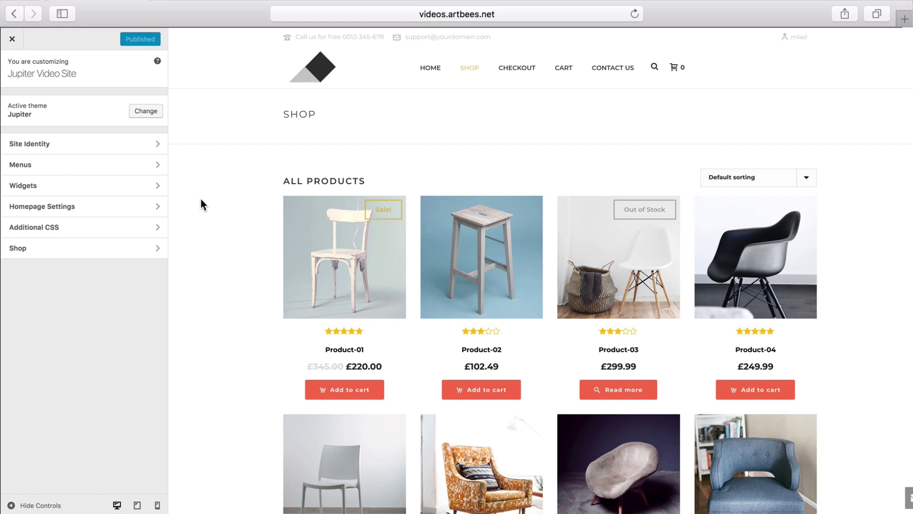
Set the Shop > Product List sidebar option to Right Sidebar
click(103, 249)
click(98, 121)
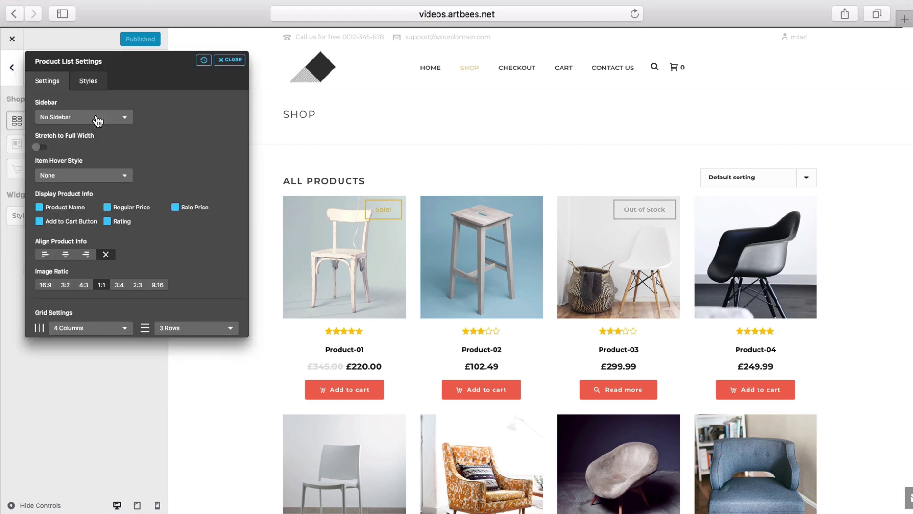
drag(131, 64, 143, 198)
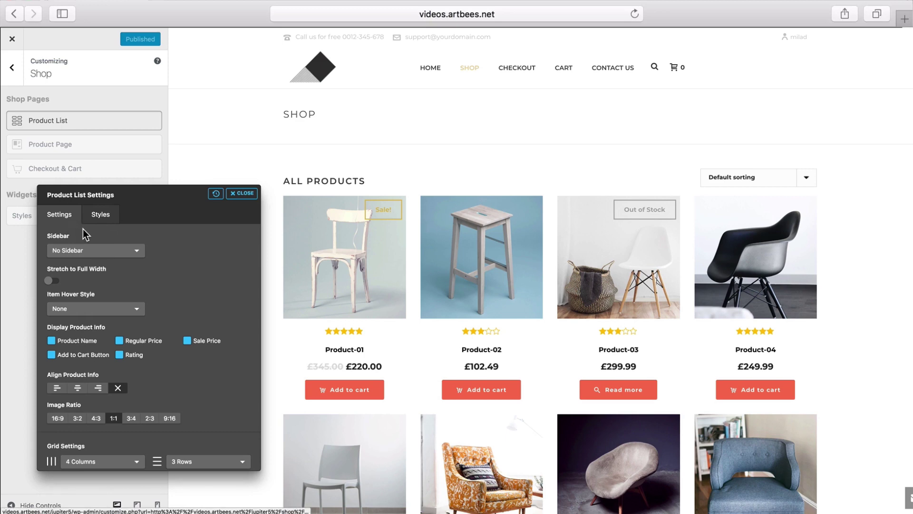
click(111, 251)
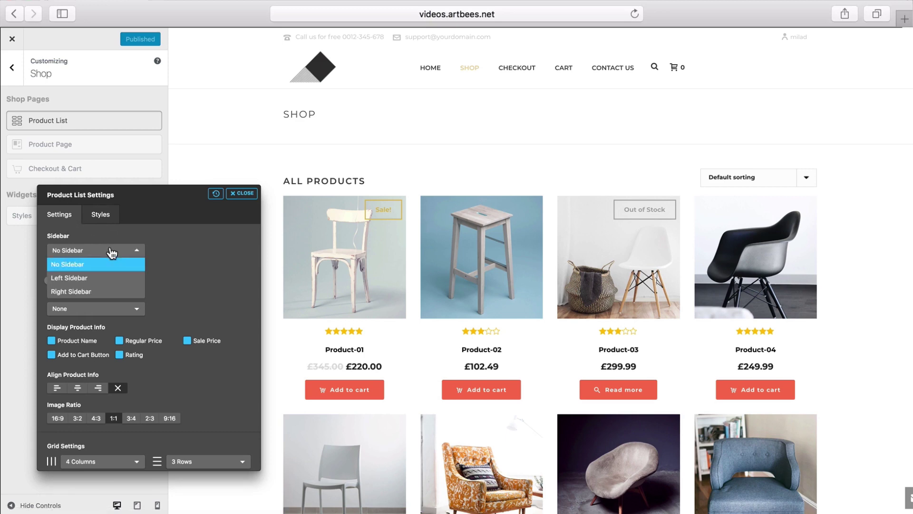
click(118, 294)
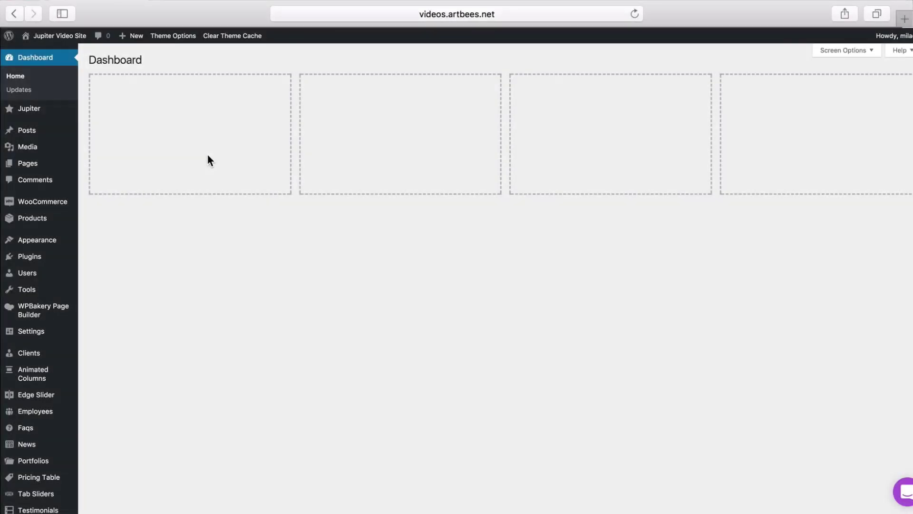
Expand the Woocommerce Shop Widget Area in Widgets, then set the product list to No Sidebar
mouse_move(53, 241)
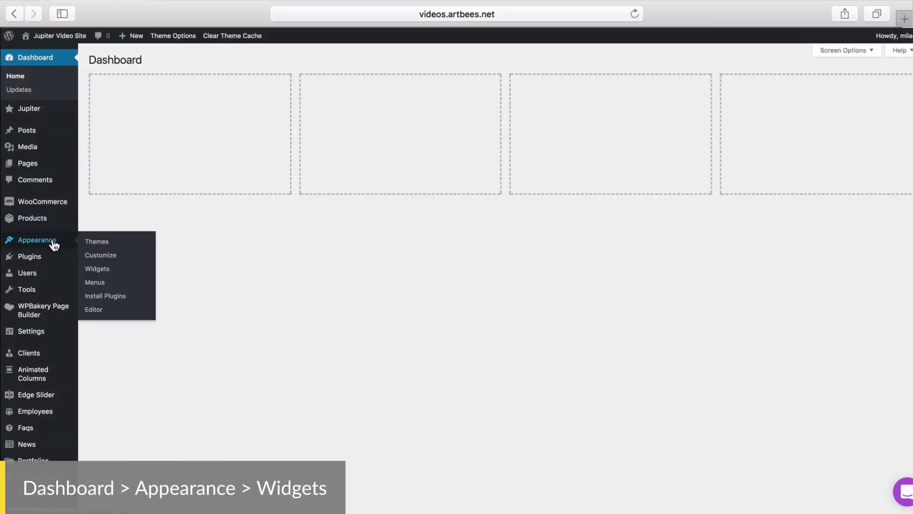
click(111, 270)
scroll(395, 319, down, 5)
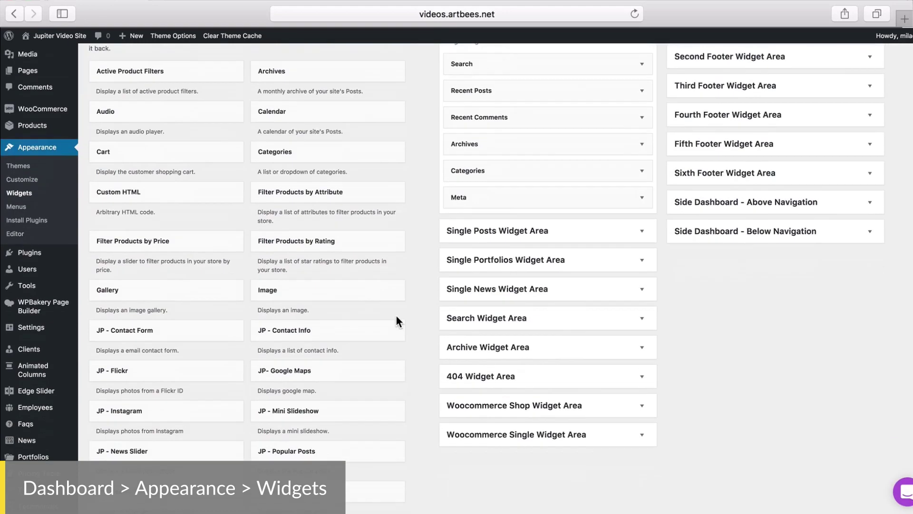
click(468, 297)
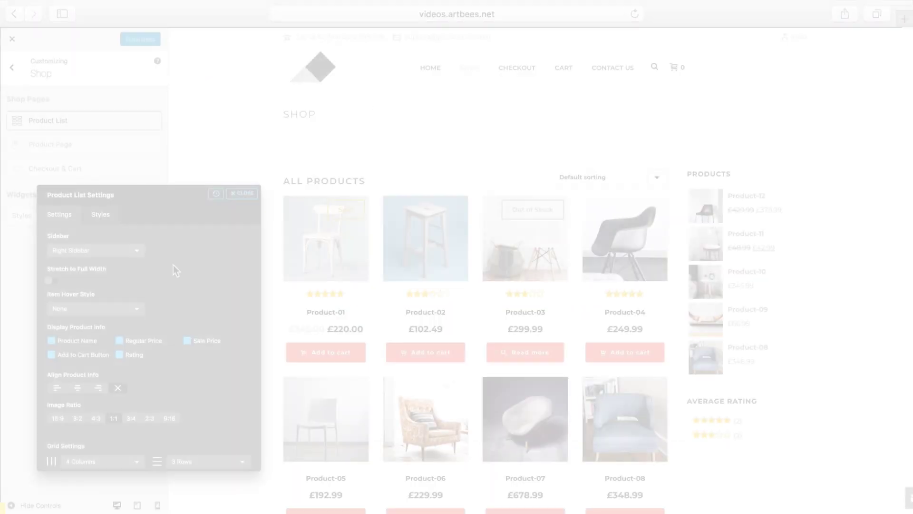
click(125, 251)
click(122, 261)
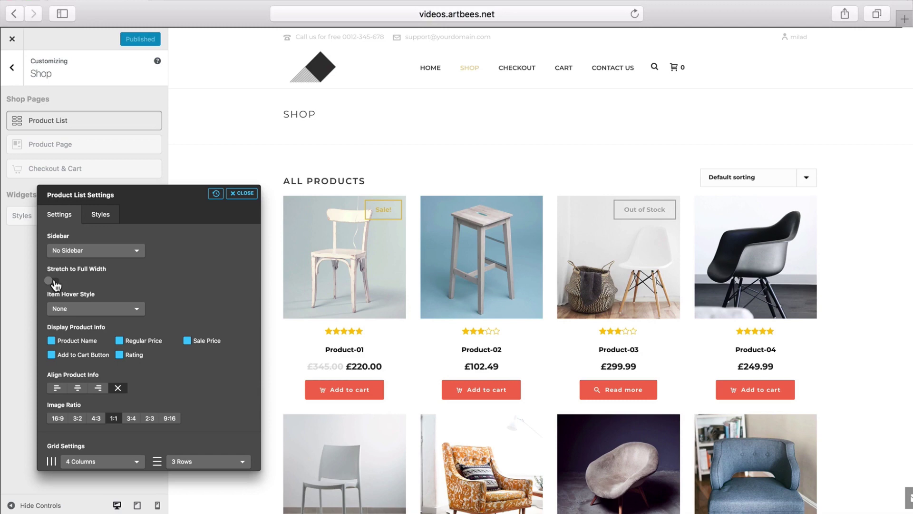
Leave Stretch to Full Width off and set Item Hover Style to Zoom
click(54, 282)
click(55, 281)
click(112, 310)
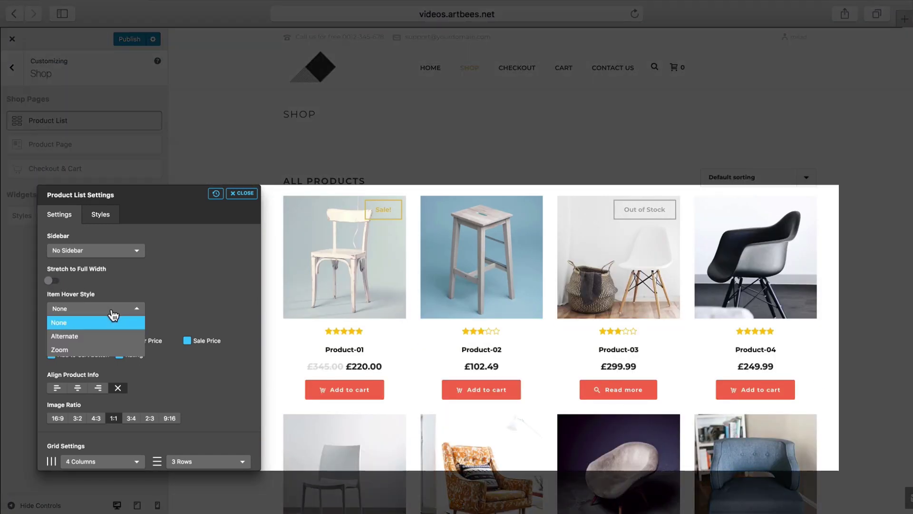
click(95, 350)
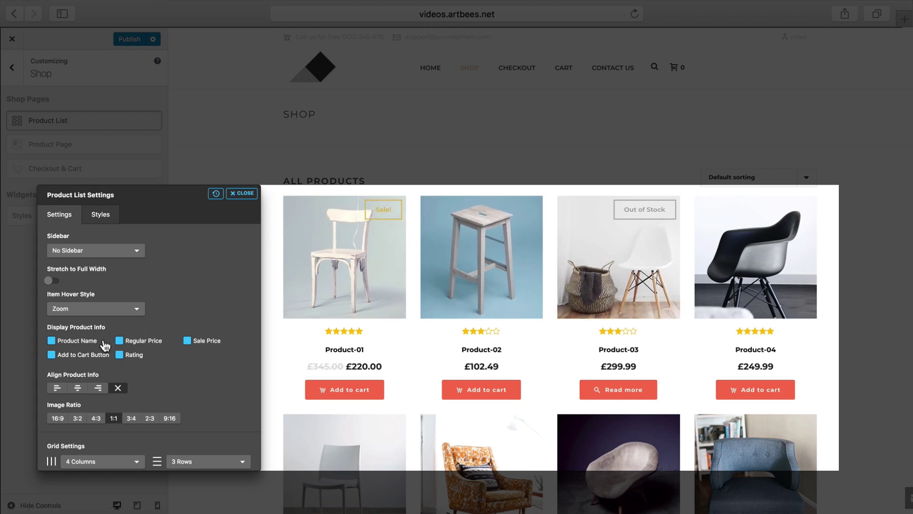
Test each Display Product Info checkbox, keep all shown, and center-align the product info
click(80, 343)
click(80, 343)
click(145, 342)
click(146, 342)
click(206, 342)
click(206, 342)
click(98, 356)
click(76, 356)
click(128, 355)
click(127, 355)
click(100, 388)
click(77, 388)
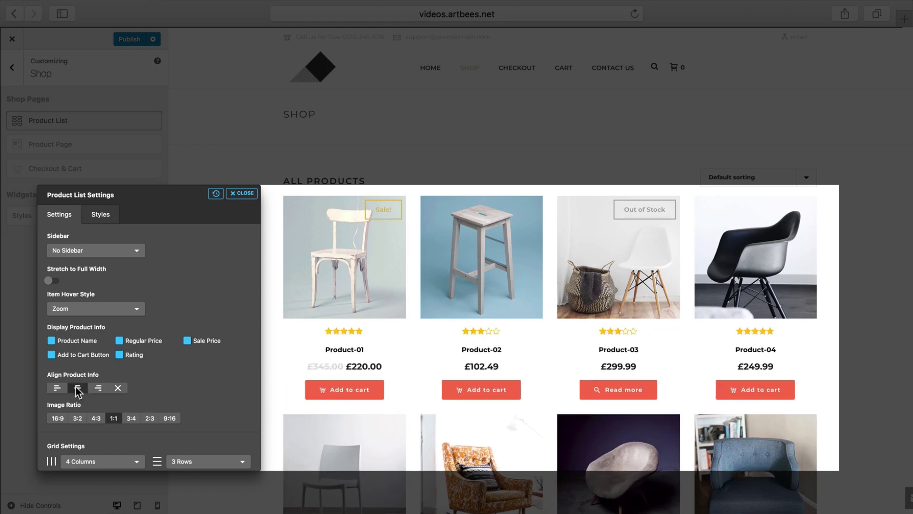
Set the product Image Ratio to 3:4 and review the Columns and Rows options
scroll(159, 376, down, 2)
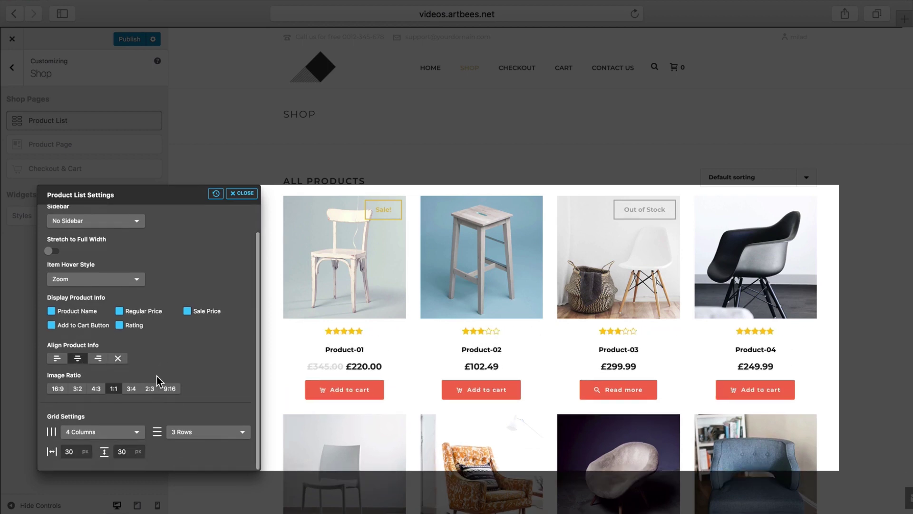
click(169, 389)
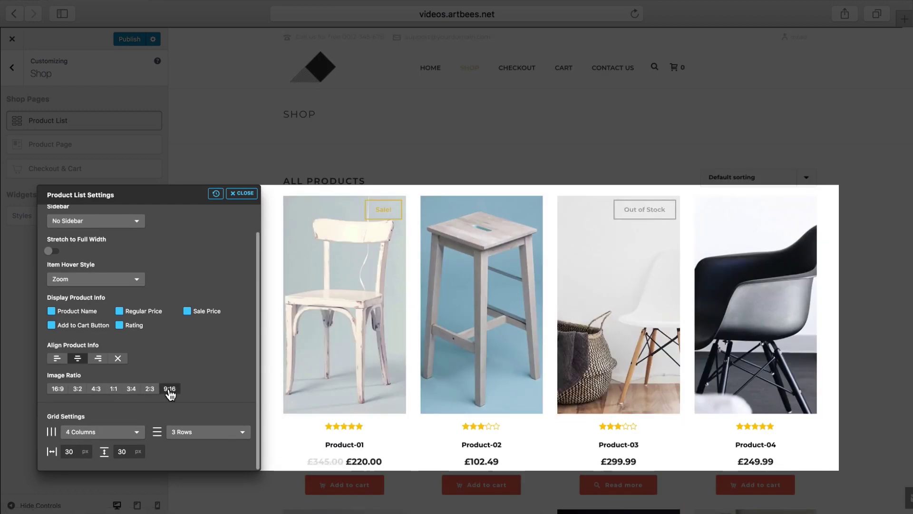
click(132, 389)
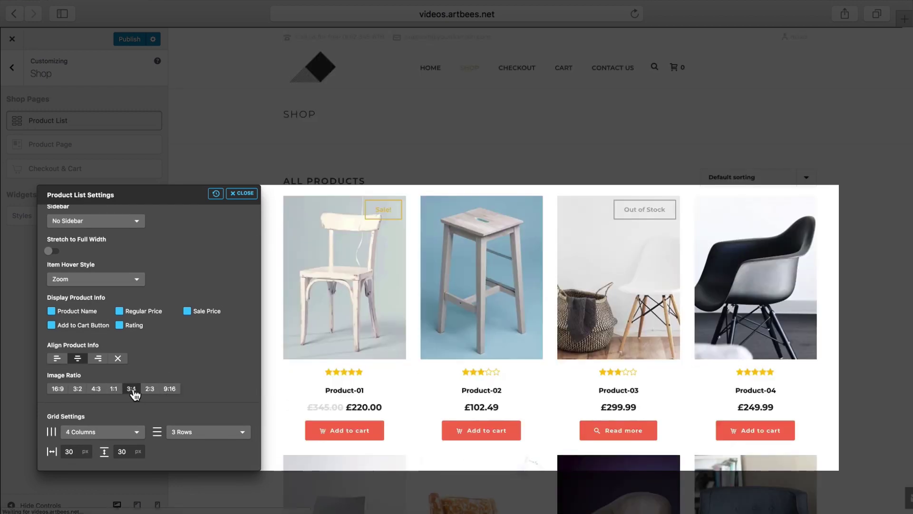
click(113, 433)
scroll(116, 449, down, 1)
click(177, 409)
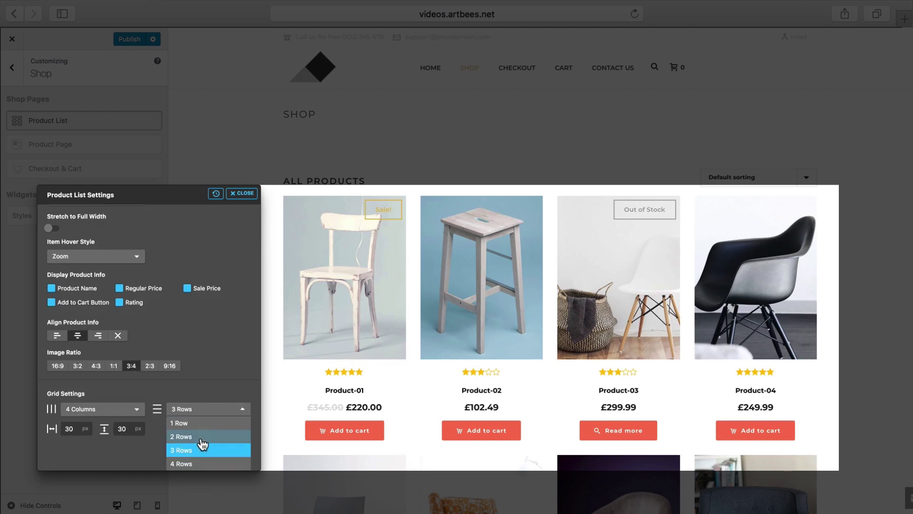
click(190, 397)
Change the horizontal gap between products from 30 to 10 px
click(73, 450)
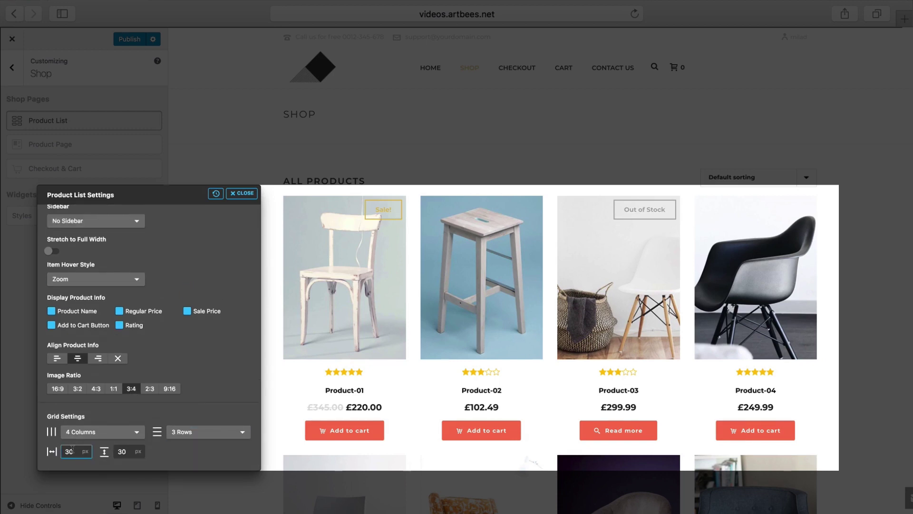
key(BackSpace)
key(BackSpace)
text(16)
key(BackSpace)
text(0)
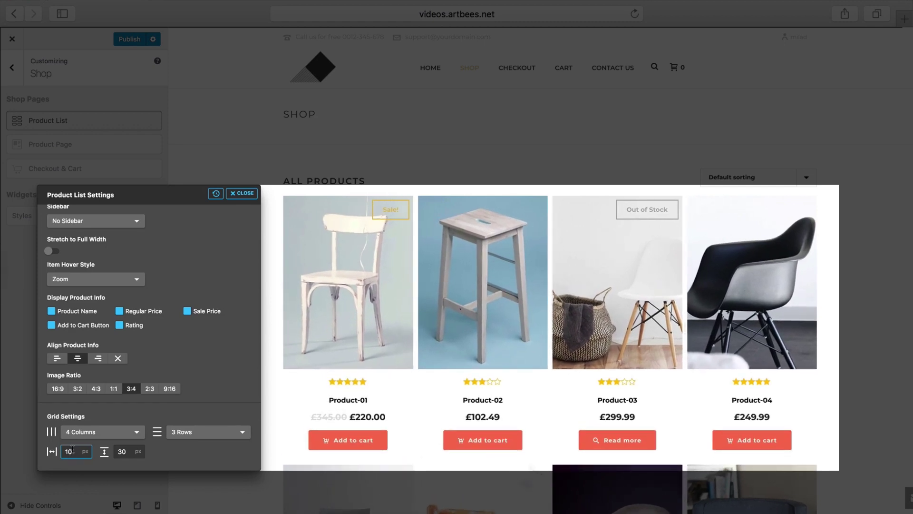
scroll(153, 261, up, 2)
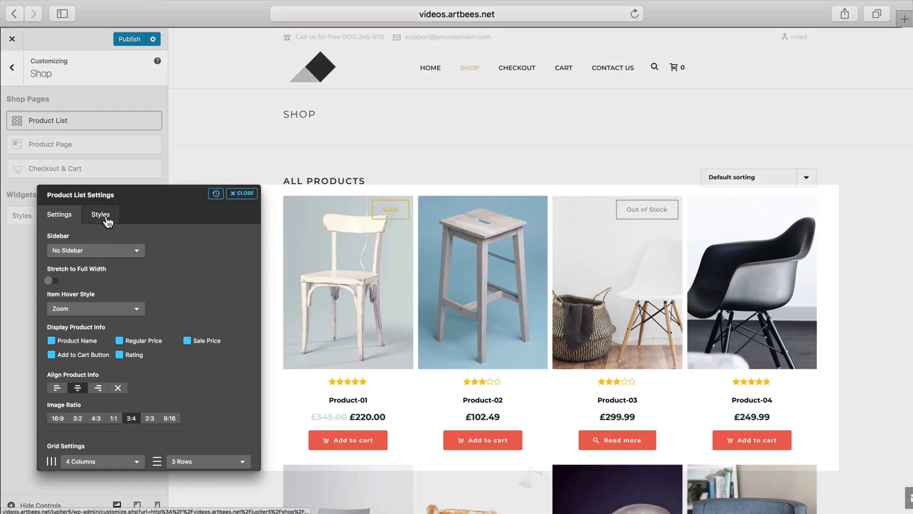
Give the product boxes a light blue background, 49 px corner radius and a border width
click(101, 217)
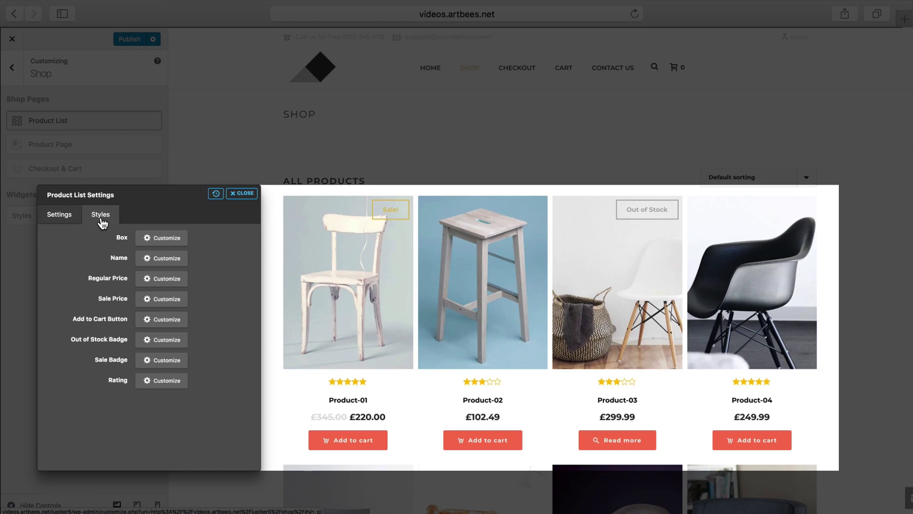
click(158, 239)
click(80, 242)
drag(148, 274, 148, 289)
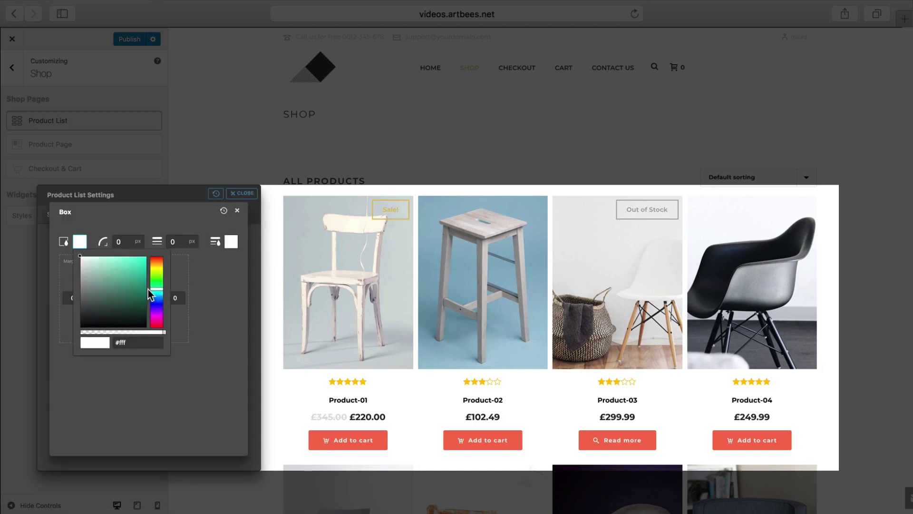
click(108, 259)
click(117, 228)
click(119, 241)
text(49)
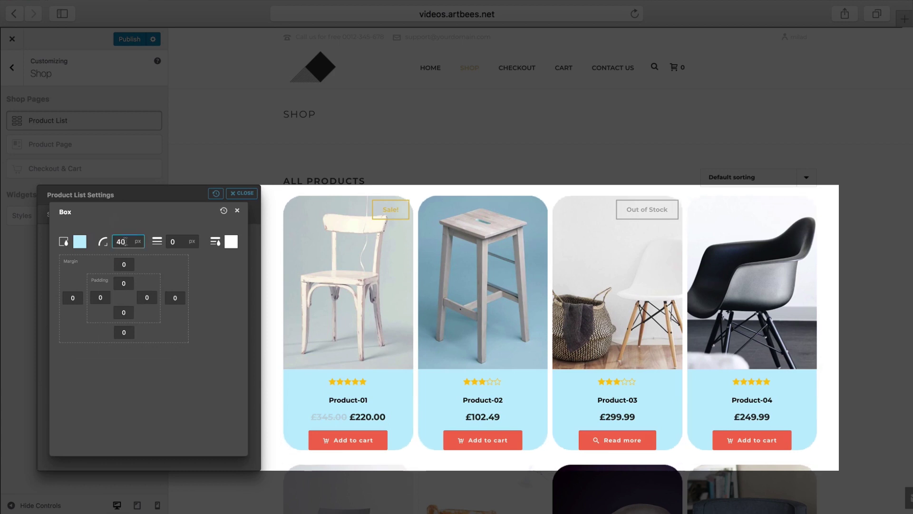
click(172, 241)
text(4)
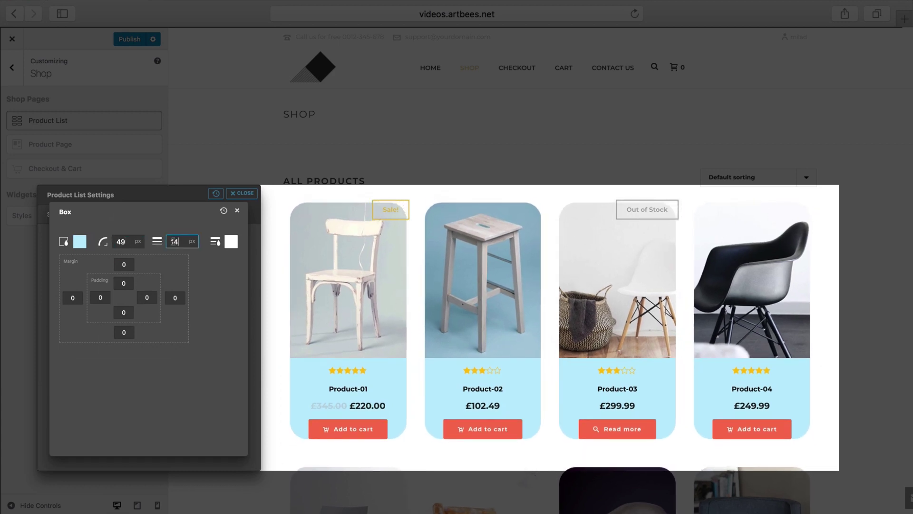
text(2)
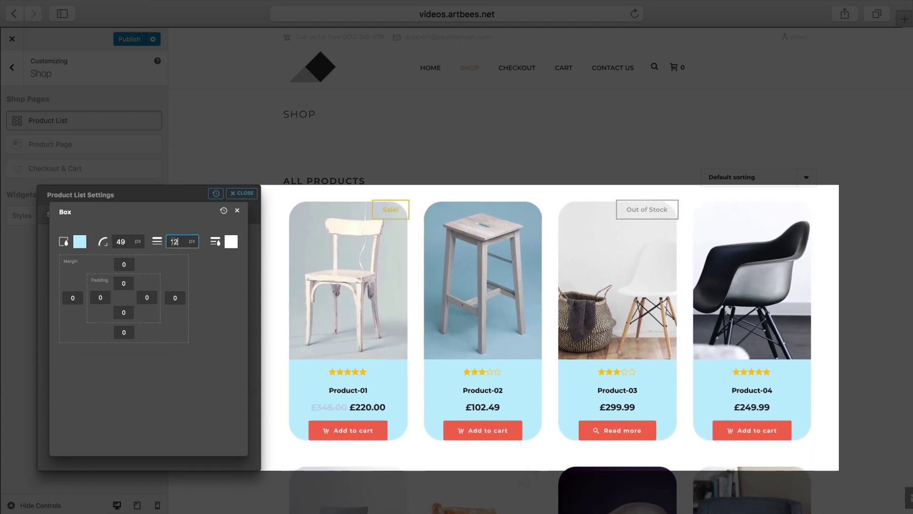
Set the box border colour to light pink, margin top -3, padding top 0, and publish
click(231, 241)
click(161, 261)
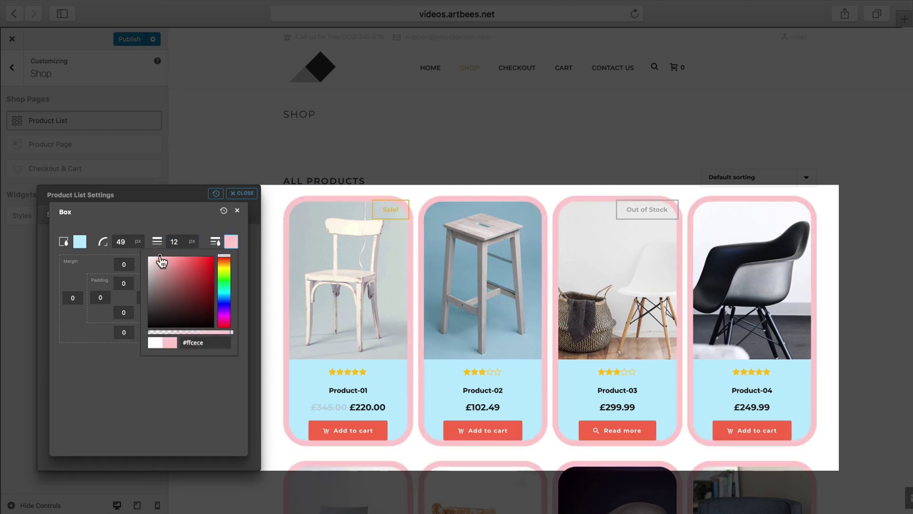
click(191, 217)
double_click(124, 264)
text(-3)
double_click(119, 284)
text(2)
key(BackSpace)
text(0)
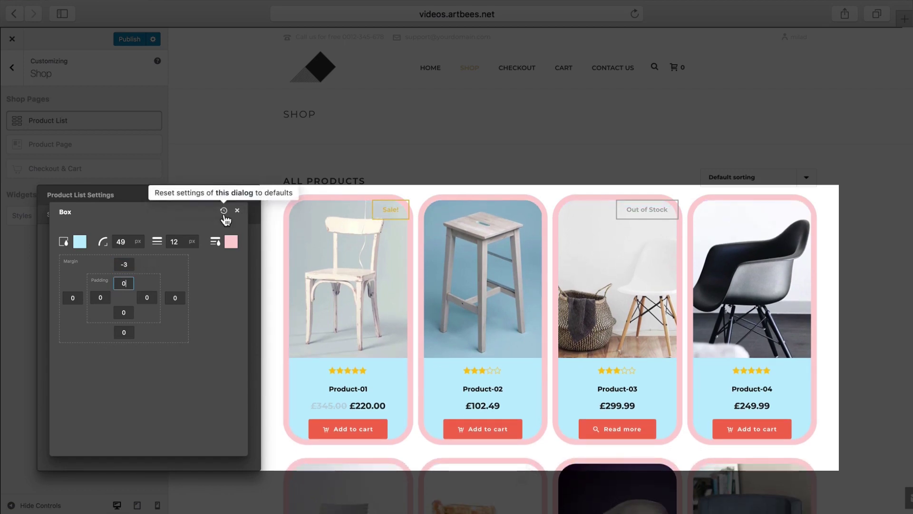
click(238, 210)
click(122, 40)
Set the product name font to Baloo, size 23, weight 100
click(174, 260)
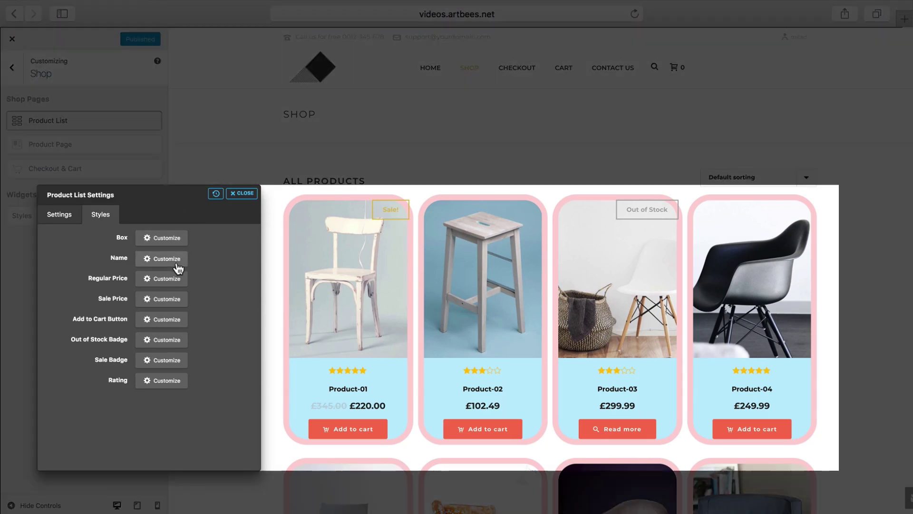
click(135, 244)
scroll(133, 285, down, 10)
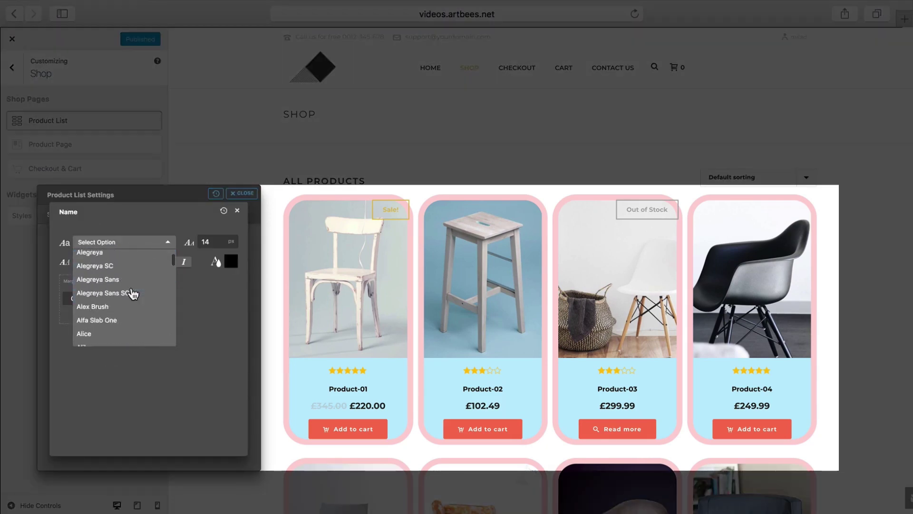
click(122, 309)
double_click(211, 242)
text(23)
click(115, 262)
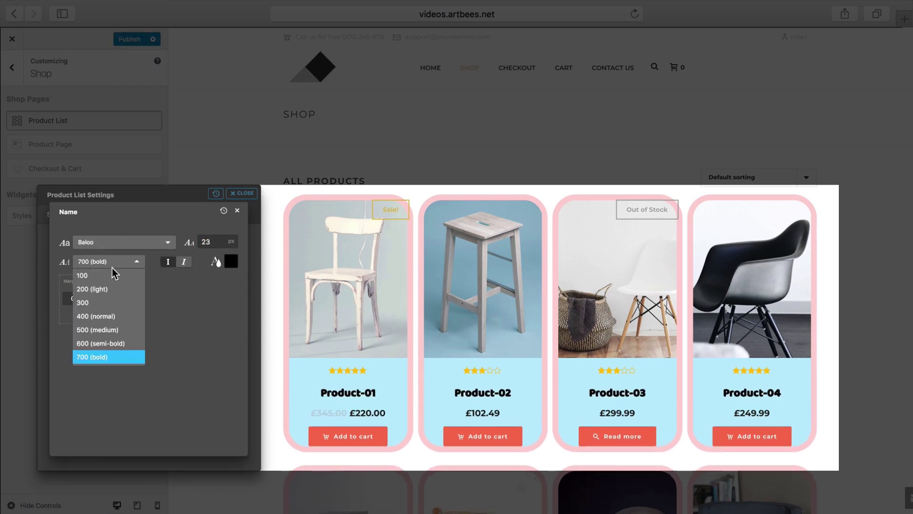
click(114, 275)
Make the product names italic and deep blue
click(184, 261)
click(231, 261)
click(224, 321)
click(211, 278)
click(157, 253)
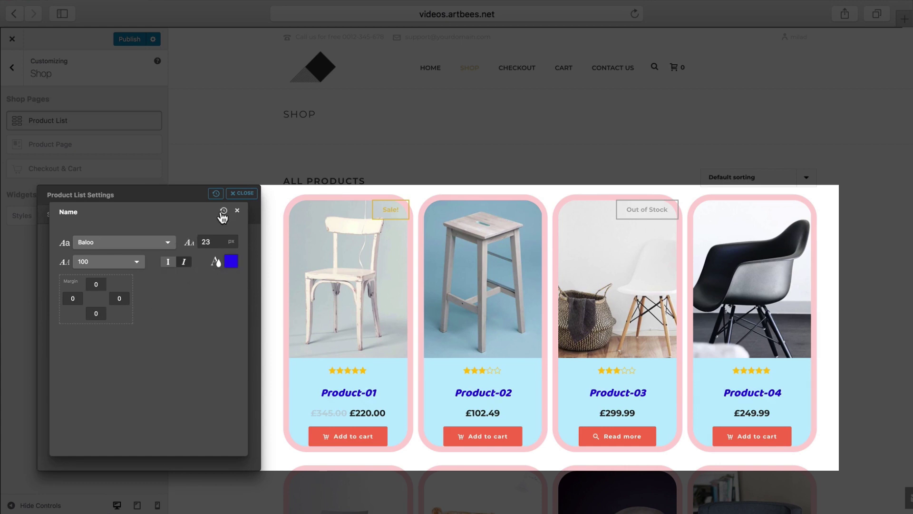
click(238, 210)
Review the Regular Price and Sale Price style panels without changes
click(173, 279)
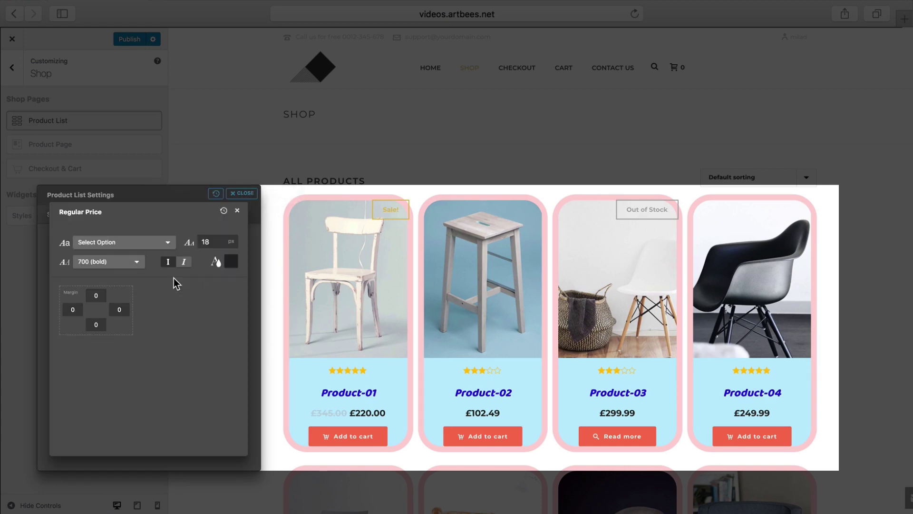
click(237, 210)
click(178, 299)
click(237, 211)
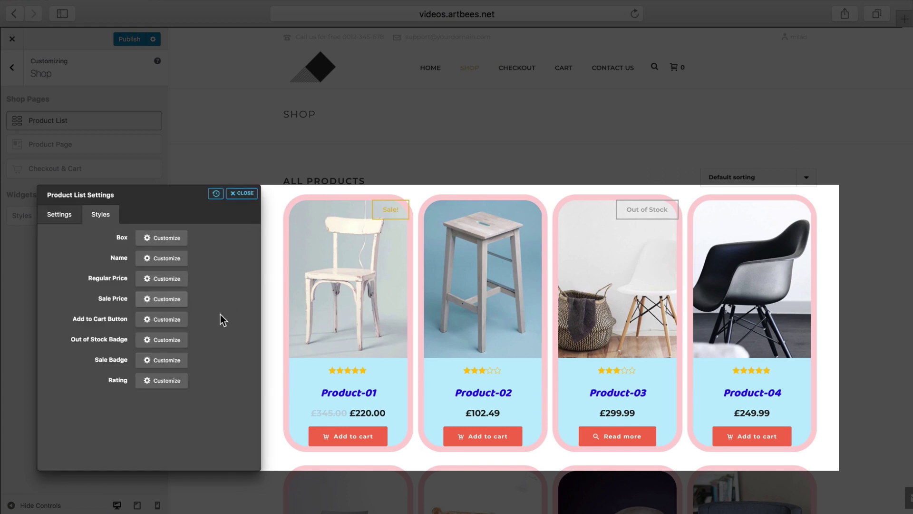
In the Add to Cart Button settings, test the Show Icon toggle and leave it on
click(162, 328)
click(100, 239)
click(101, 240)
click(101, 239)
click(101, 239)
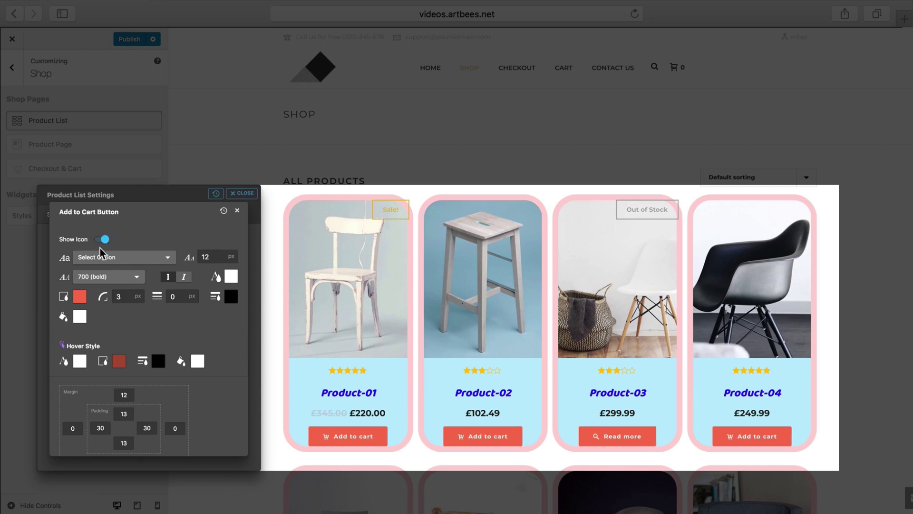
Set the button hover colours: red text, pure blue background, bright green border
click(79, 362)
drag(124, 377, 150, 367)
click(119, 362)
click(196, 419)
click(168, 379)
drag(168, 378, 185, 376)
click(155, 337)
click(159, 362)
click(135, 383)
click(152, 396)
click(159, 364)
Set the button border width to 7 and the remaining hover colour to magenta
double_click(172, 296)
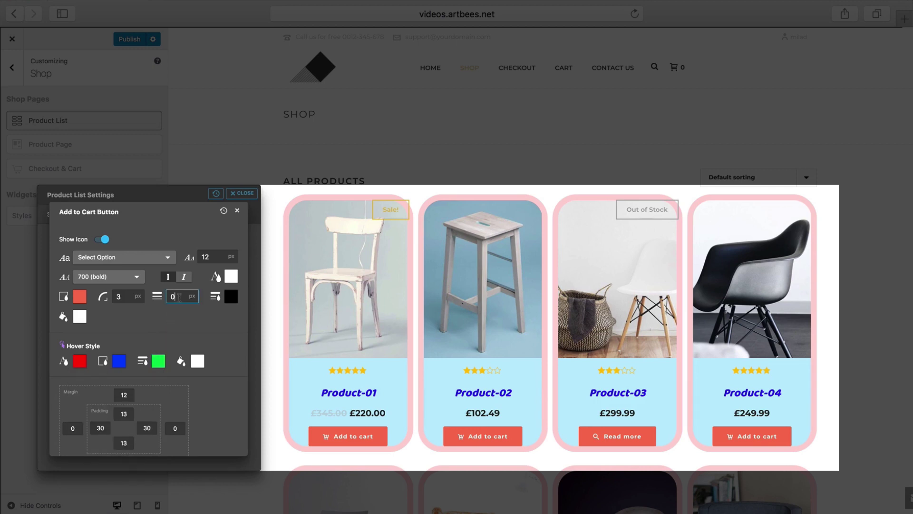
text(7)
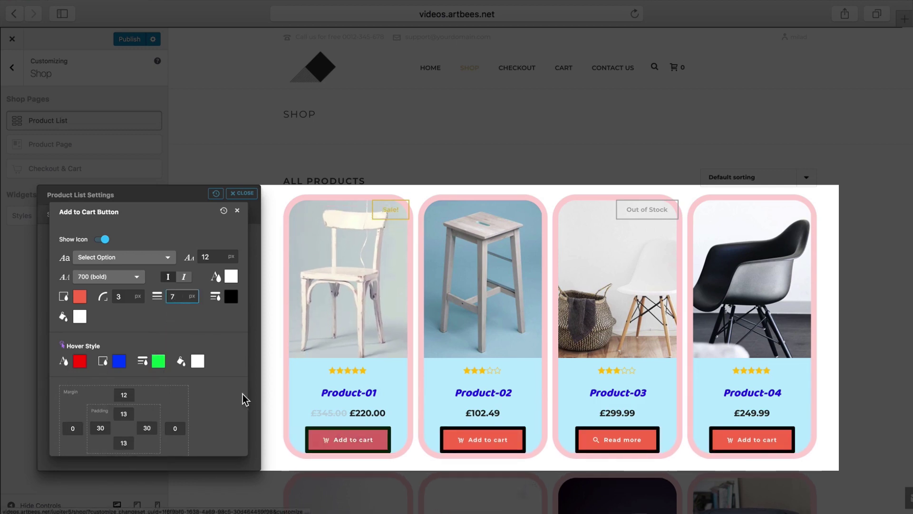
click(198, 361)
click(191, 438)
click(177, 379)
click(190, 341)
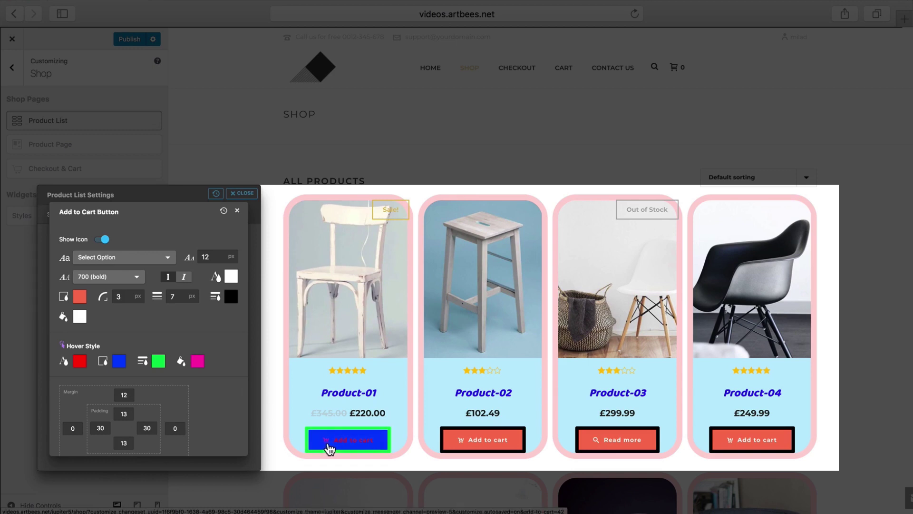
scroll(215, 432, down, 1)
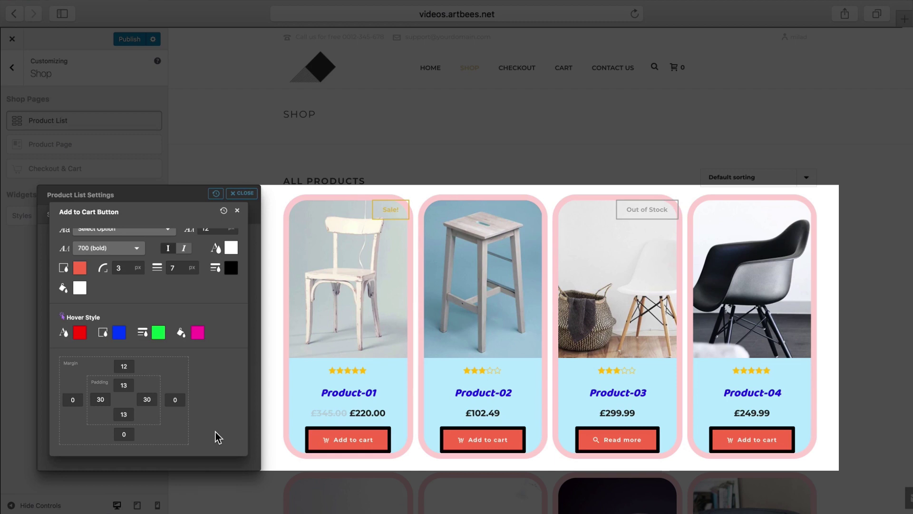
click(237, 210)
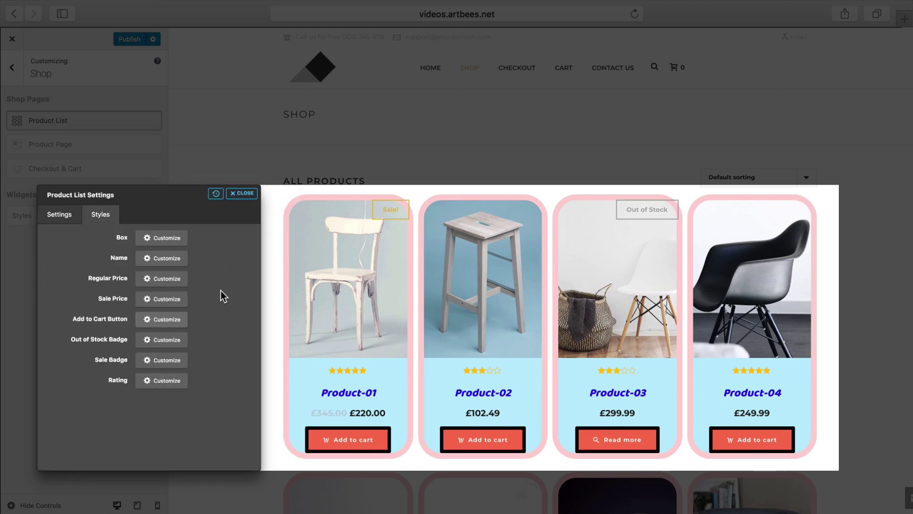
Give the Out of Stock badge a fully opaque lime-yellow (#dbf31b) background
click(182, 340)
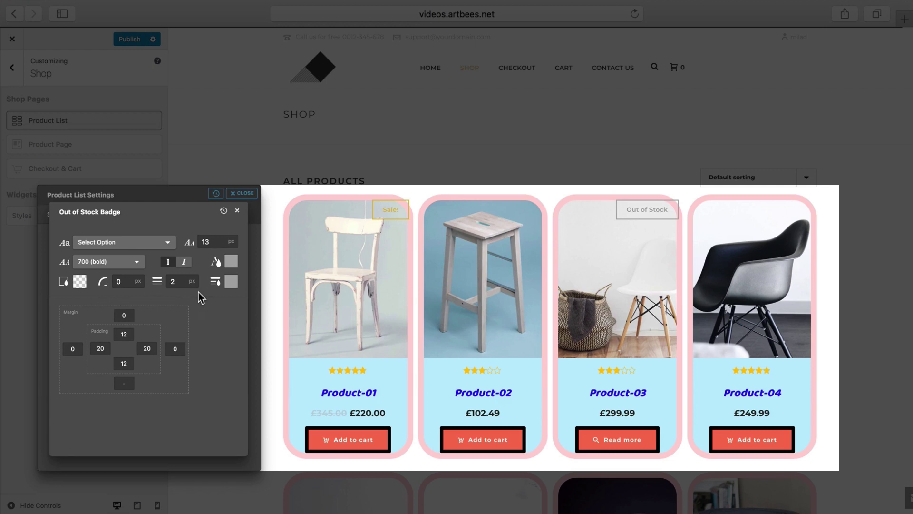
click(80, 283)
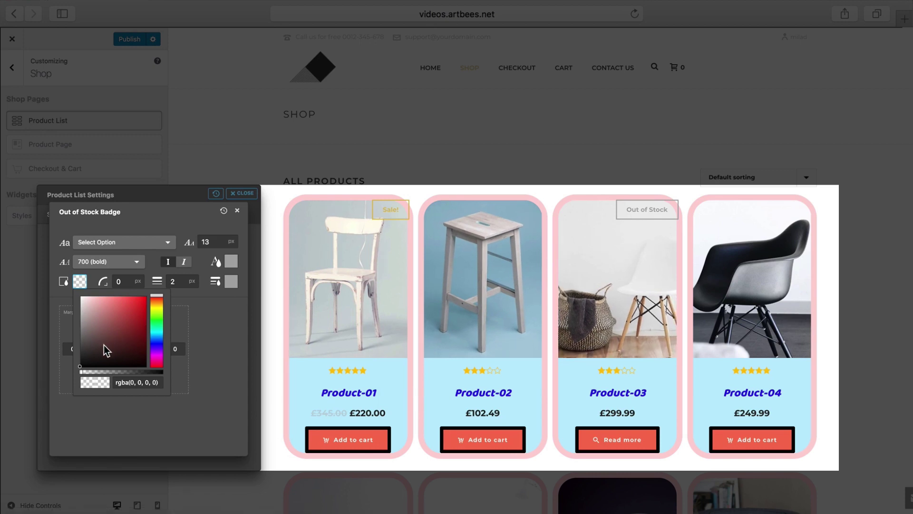
drag(80, 372, 173, 369)
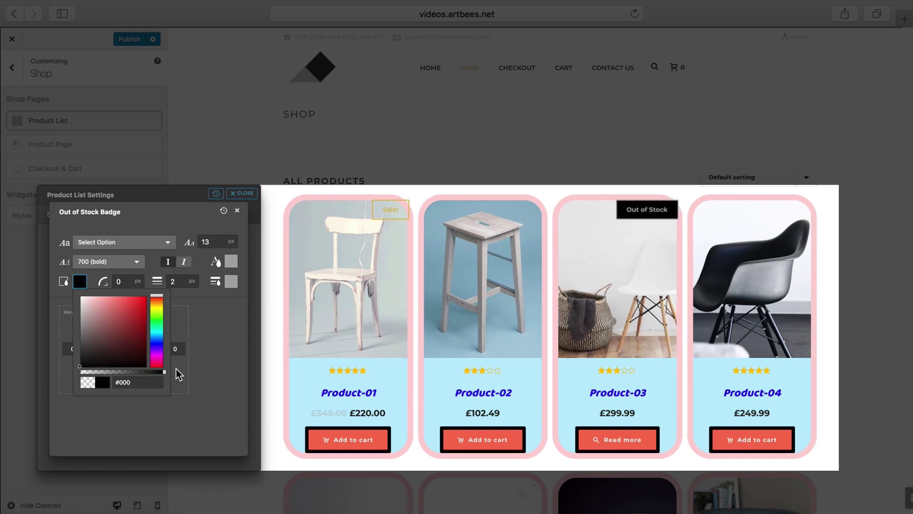
drag(157, 316, 138, 299)
drag(157, 348, 157, 314)
click(205, 312)
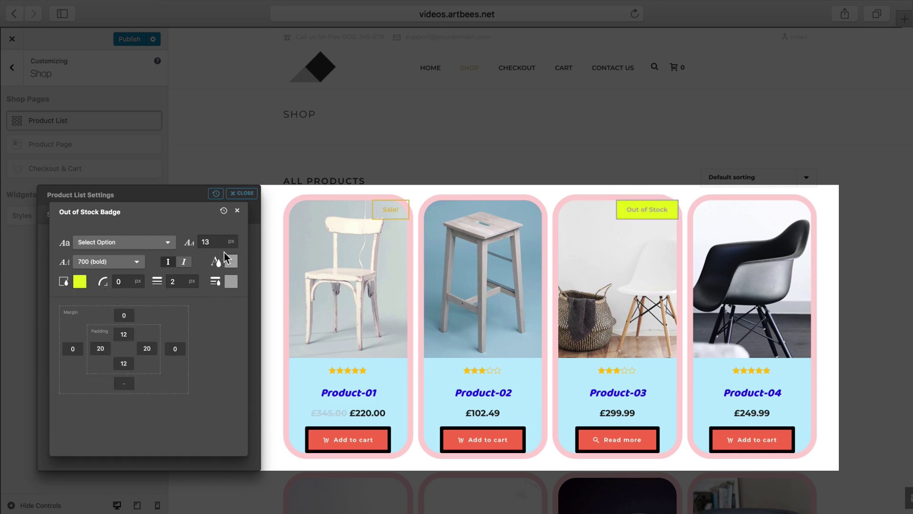
click(237, 210)
After a look at Sale Badge, set rating star size 24, empty stars blue, active stars green
click(176, 360)
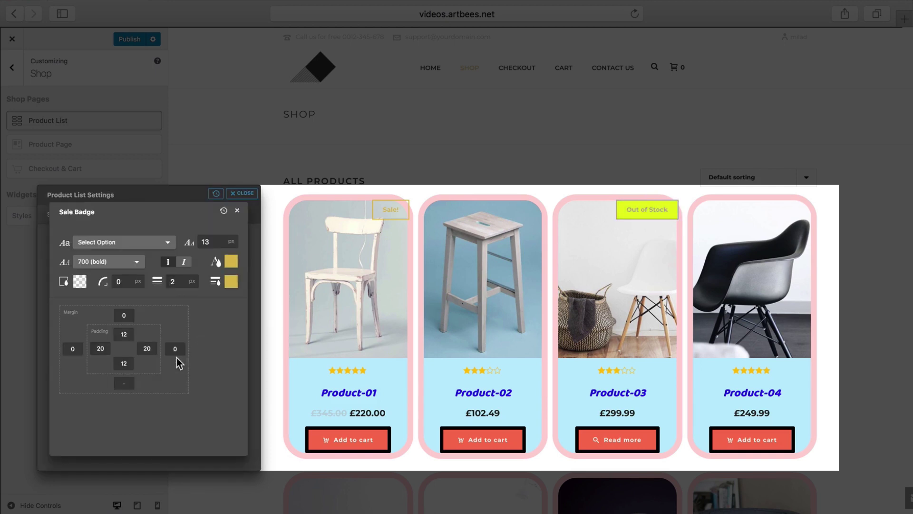
click(237, 211)
click(173, 383)
double_click(98, 247)
text(24)
click(152, 241)
click(231, 292)
drag(231, 292, 230, 304)
click(227, 241)
click(220, 284)
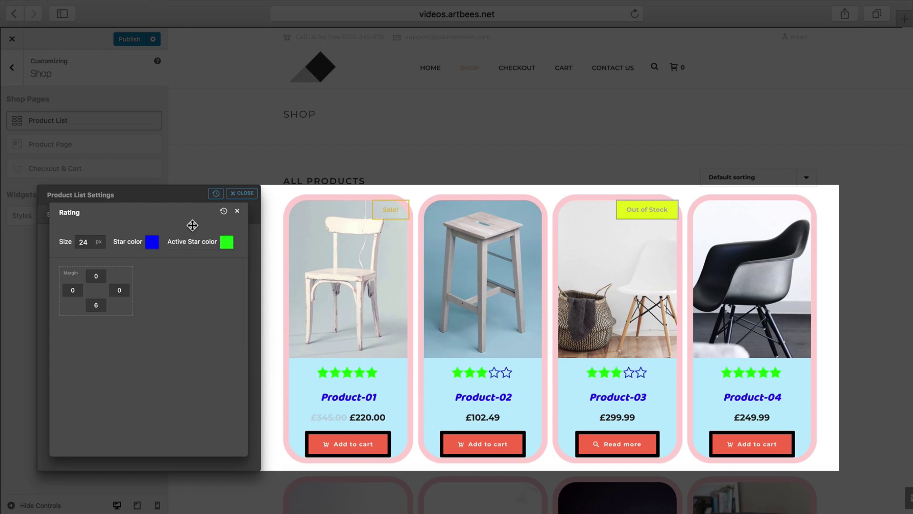
click(237, 211)
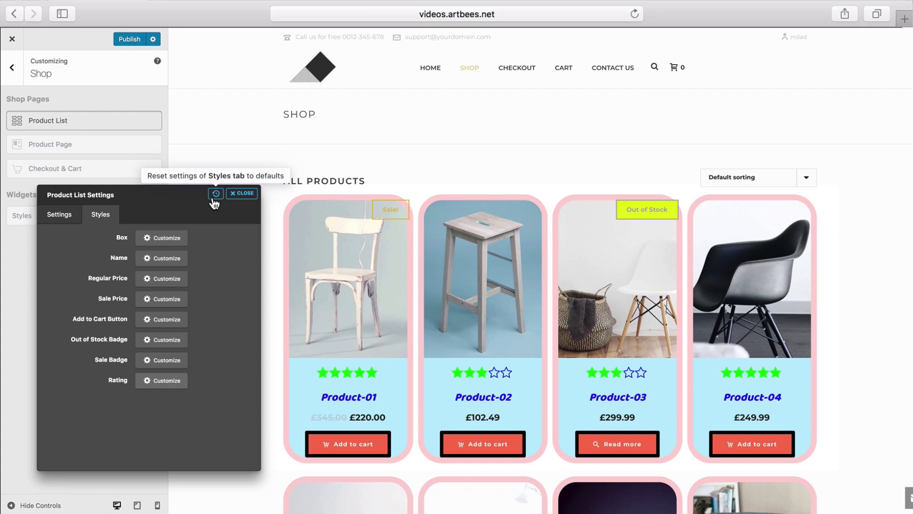
click(179, 236)
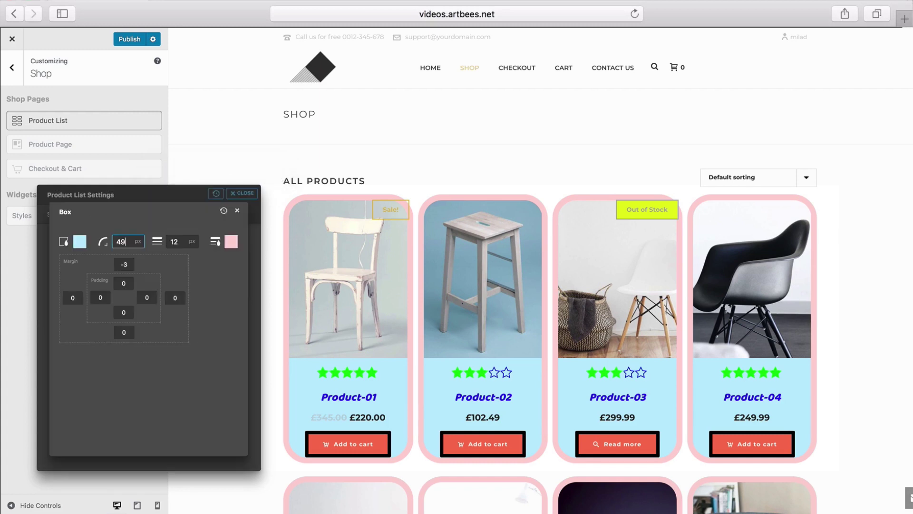
click(237, 209)
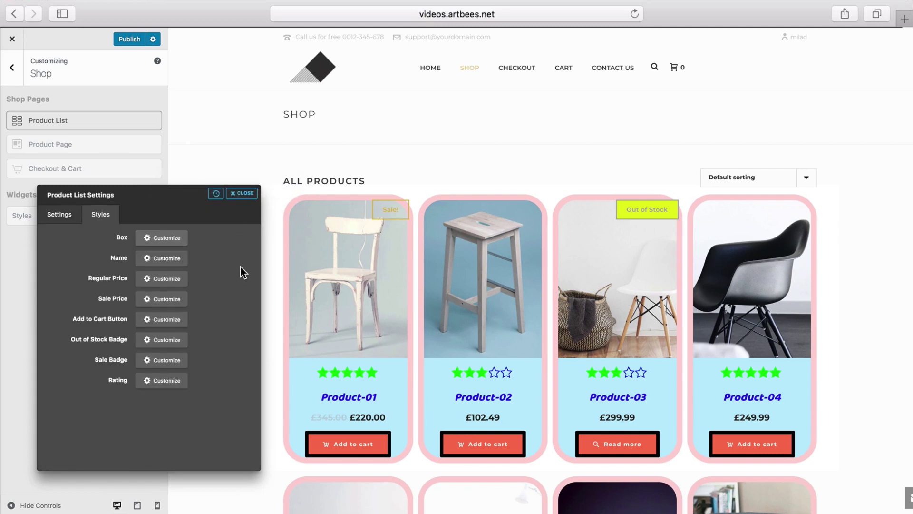